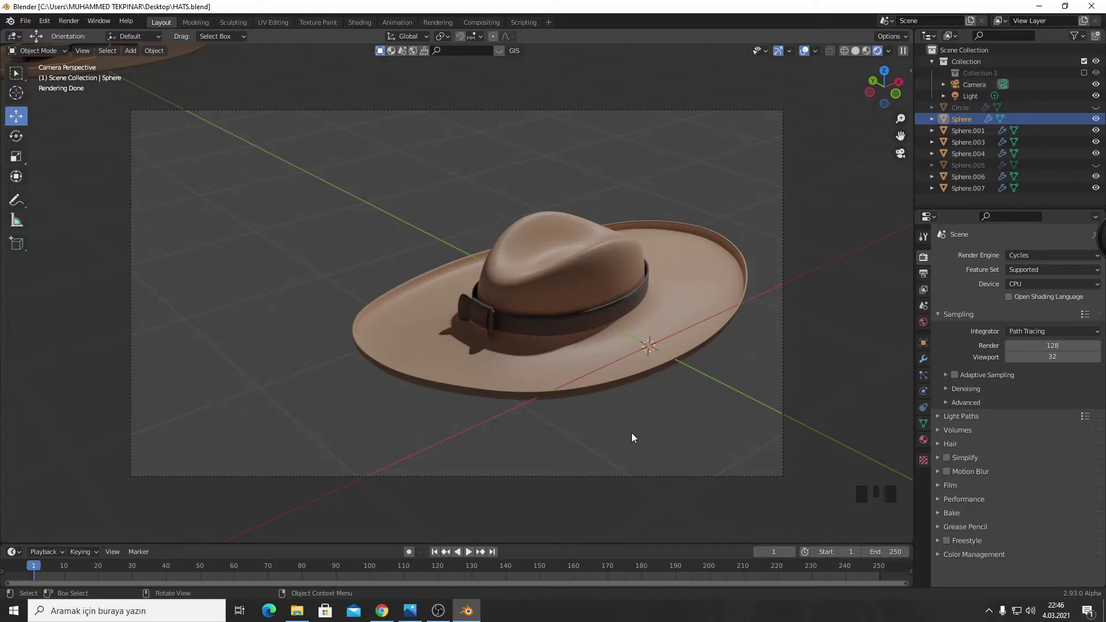
# Step: Select the hat brim Sphere.001 and enable Freestyle in Render Properties
pyautogui.click(603, 357)
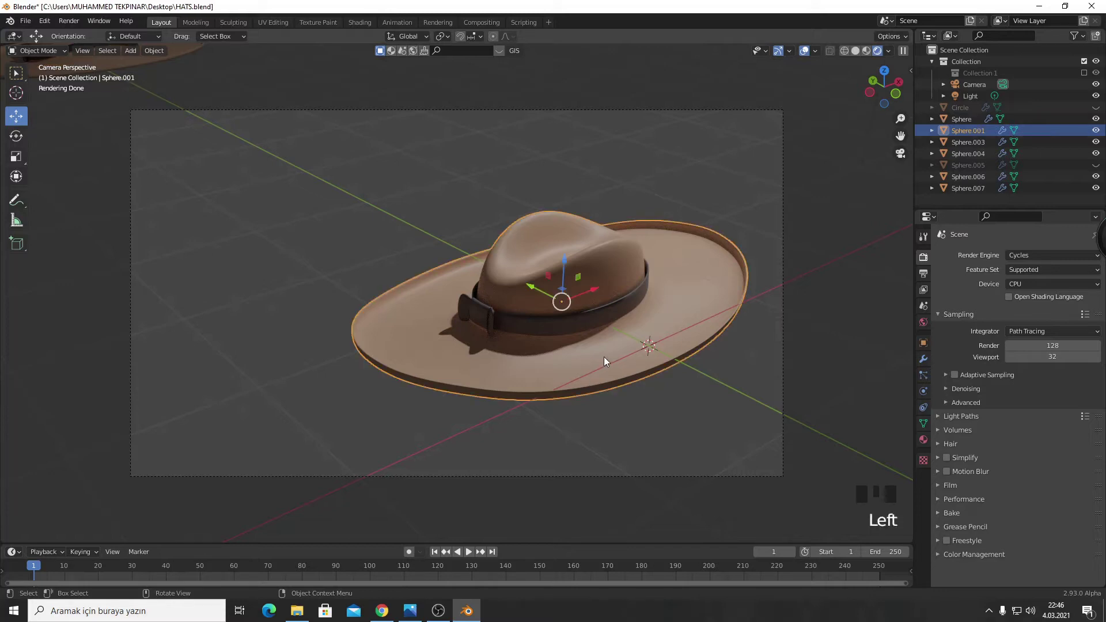
pyautogui.click(924, 261)
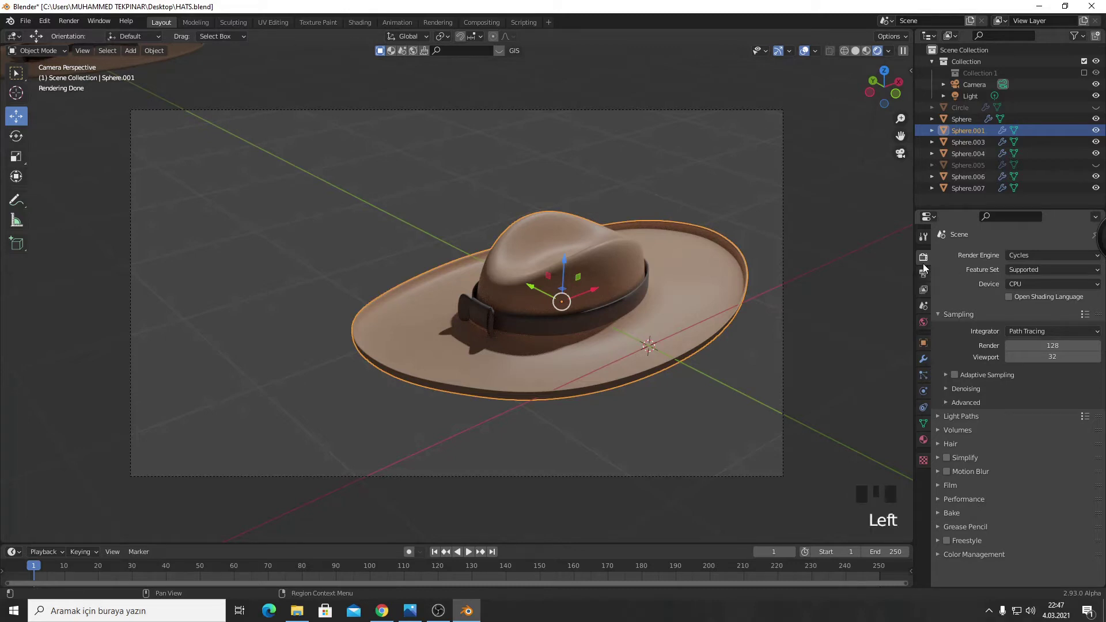
pyautogui.click(947, 540)
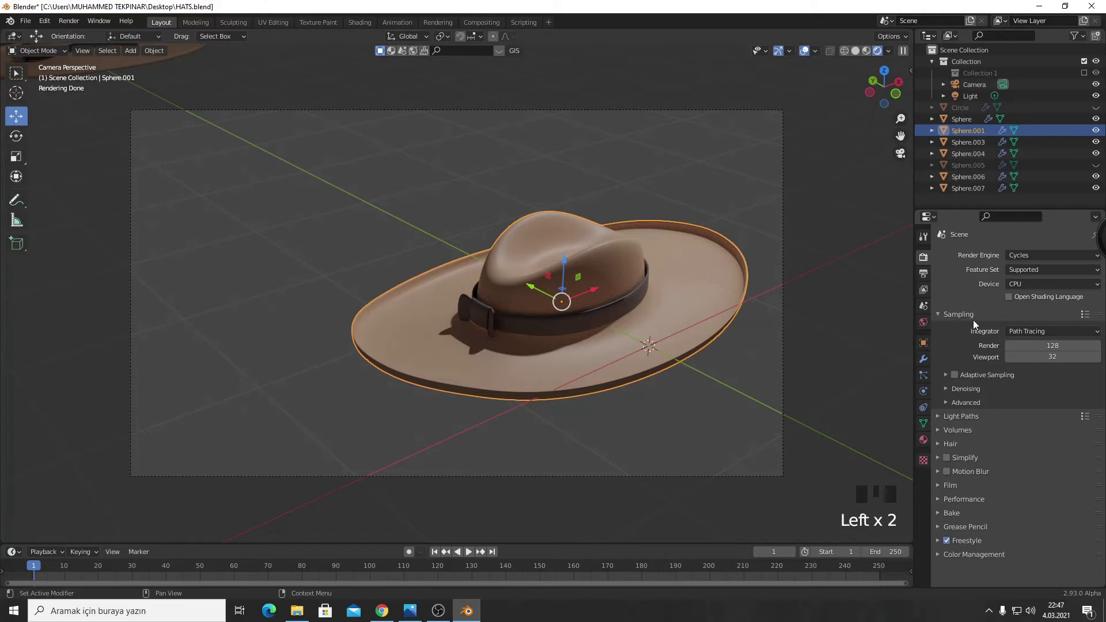
# Step: In View Layer Properties, keep Freestyle enabled and add Edge Mark to the edge types
pyautogui.click(926, 298)
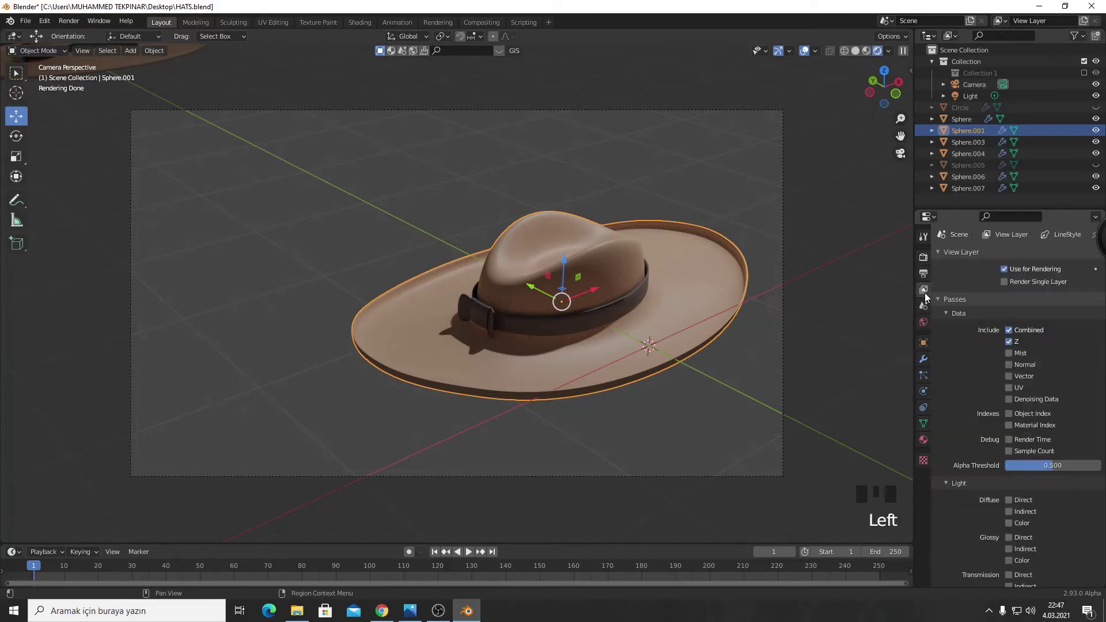
pyautogui.scroll(-8, 1015, 454)
pyautogui.scroll(-16, 1050, 462)
pyautogui.scroll(-8, 1050, 462)
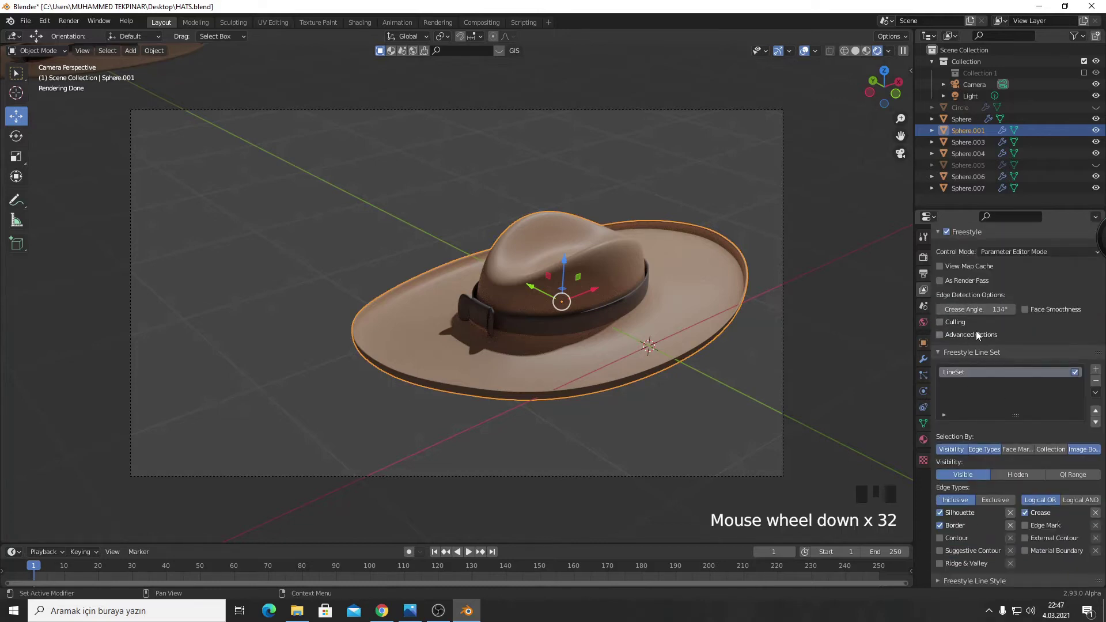
pyautogui.scroll(2, 980, 337)
pyautogui.click(946, 279)
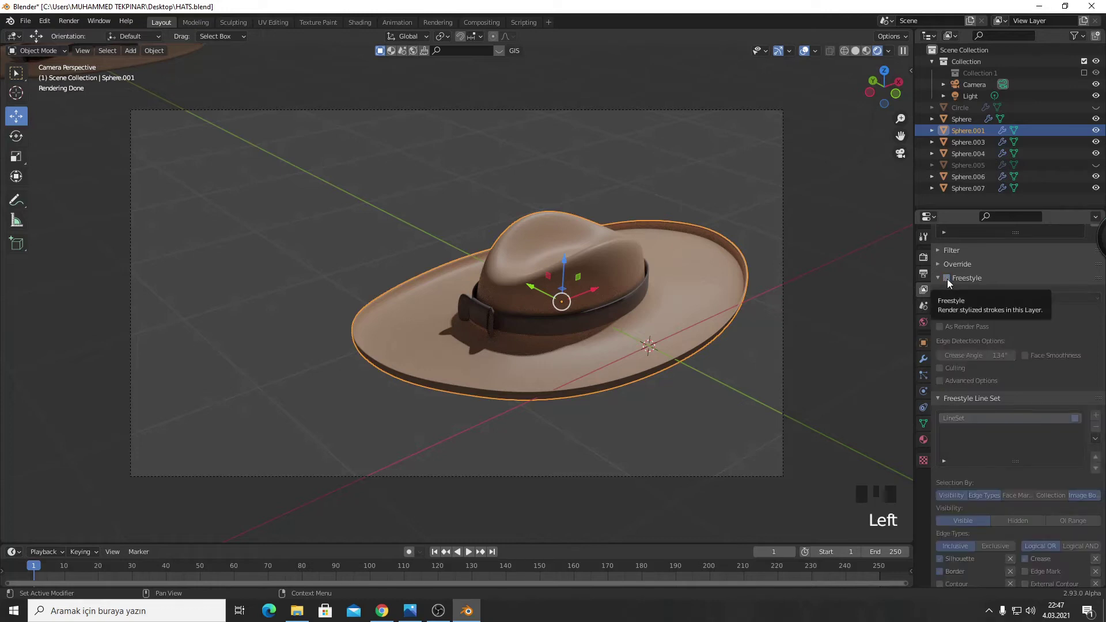
pyautogui.click(948, 282)
pyautogui.scroll(-6, 1015, 384)
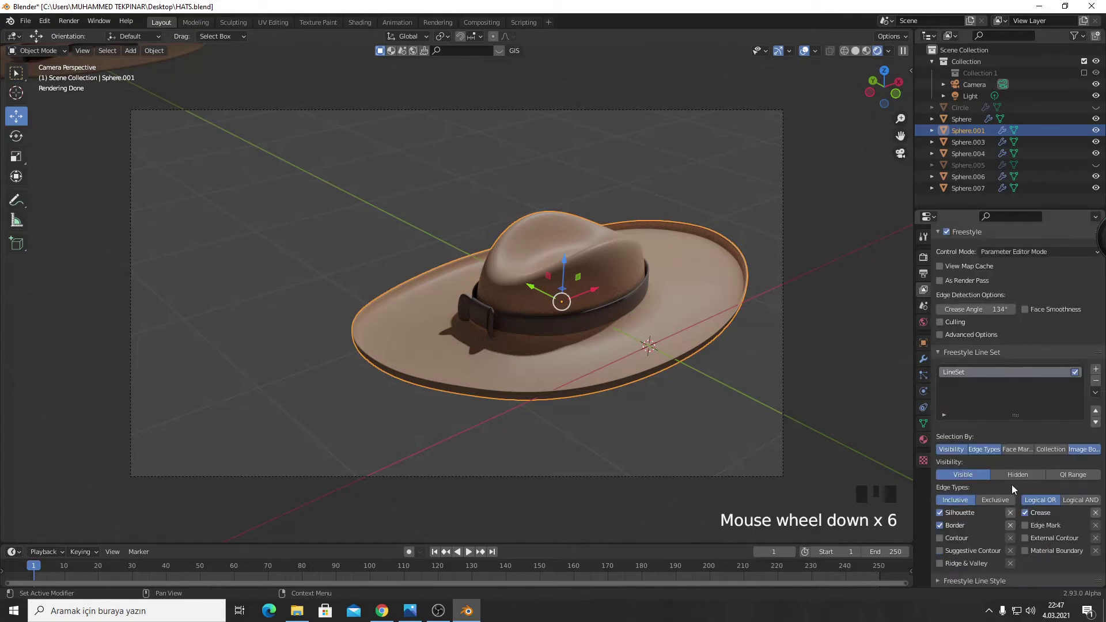
pyautogui.click(1026, 525)
pyautogui.scroll(-3, 1034, 519)
pyautogui.scroll(-2, 1040, 508)
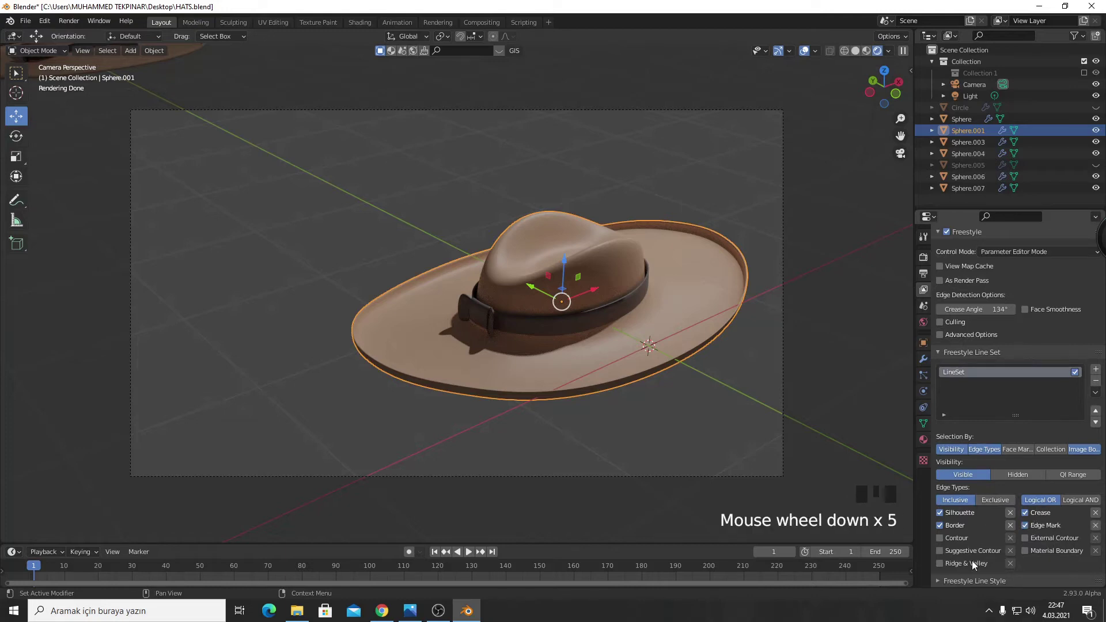
# Step: Change the Freestyle line style's base colour to light grey by raising Value to about 0.8
pyautogui.click(939, 581)
pyautogui.scroll(-6, 1072, 457)
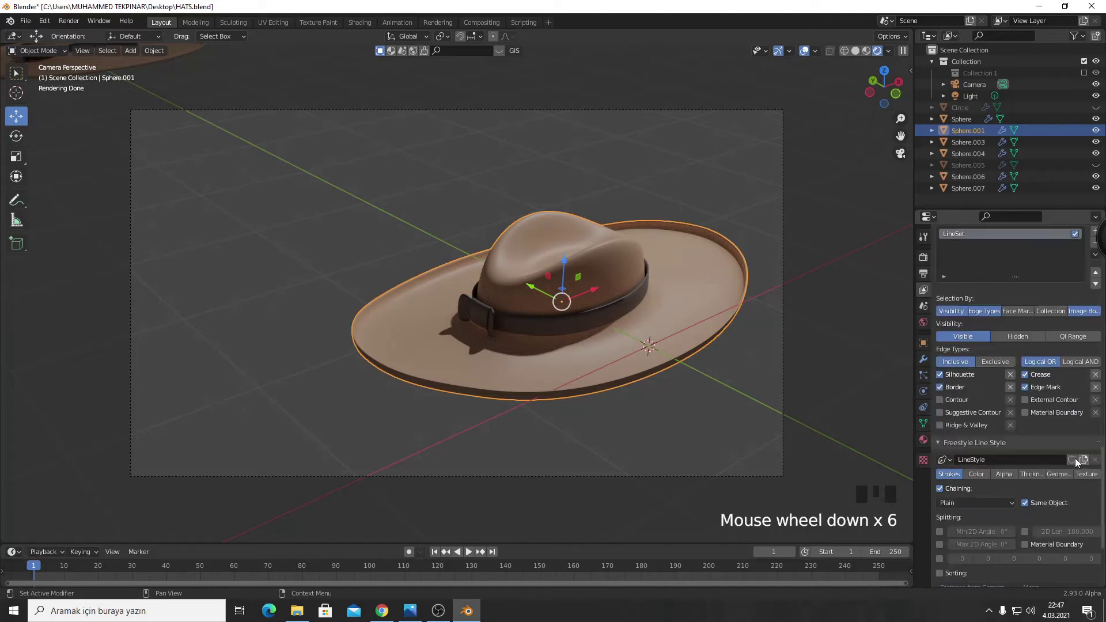
pyautogui.scroll(-5, 1070, 457)
pyautogui.click(977, 358)
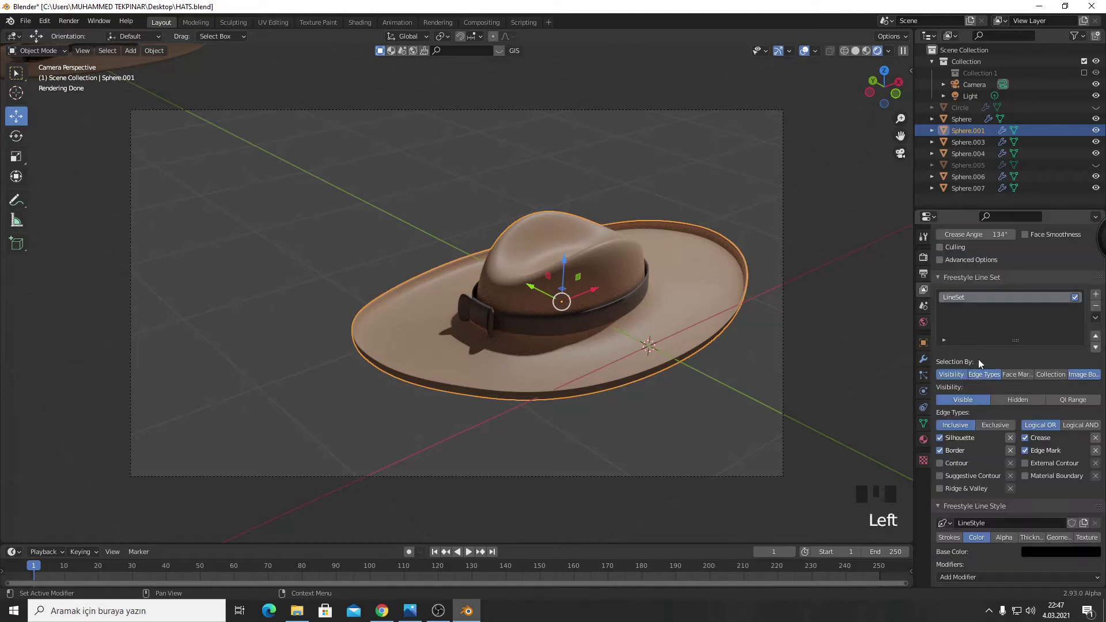
pyautogui.scroll(-4, 1037, 501)
pyautogui.click(1055, 552)
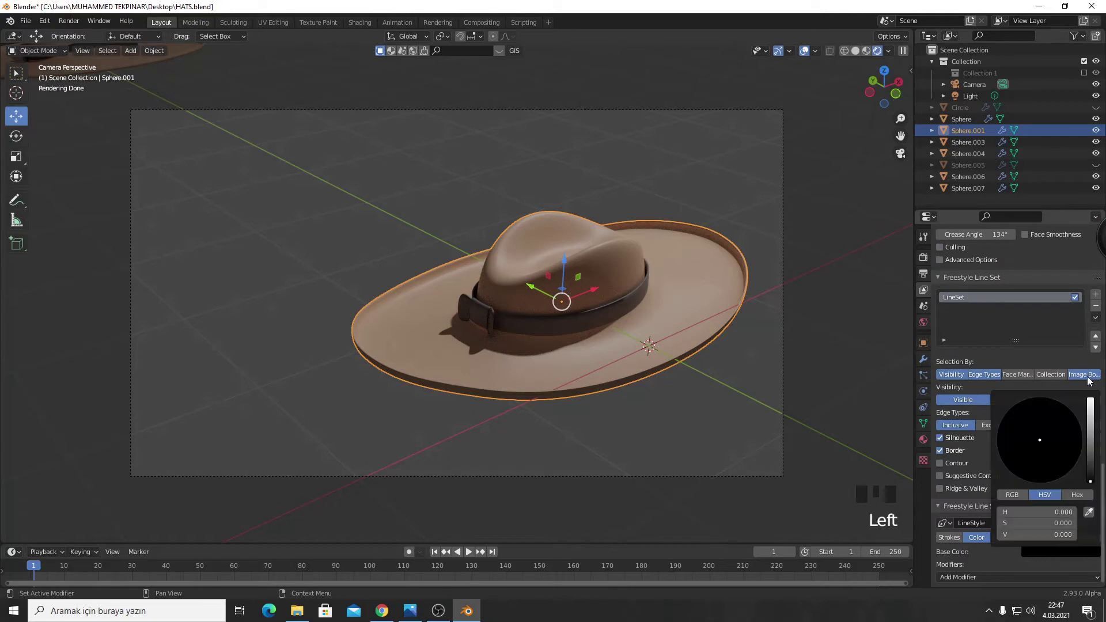
pyautogui.moveTo(1090, 482); pyautogui.dragTo(1090, 406)
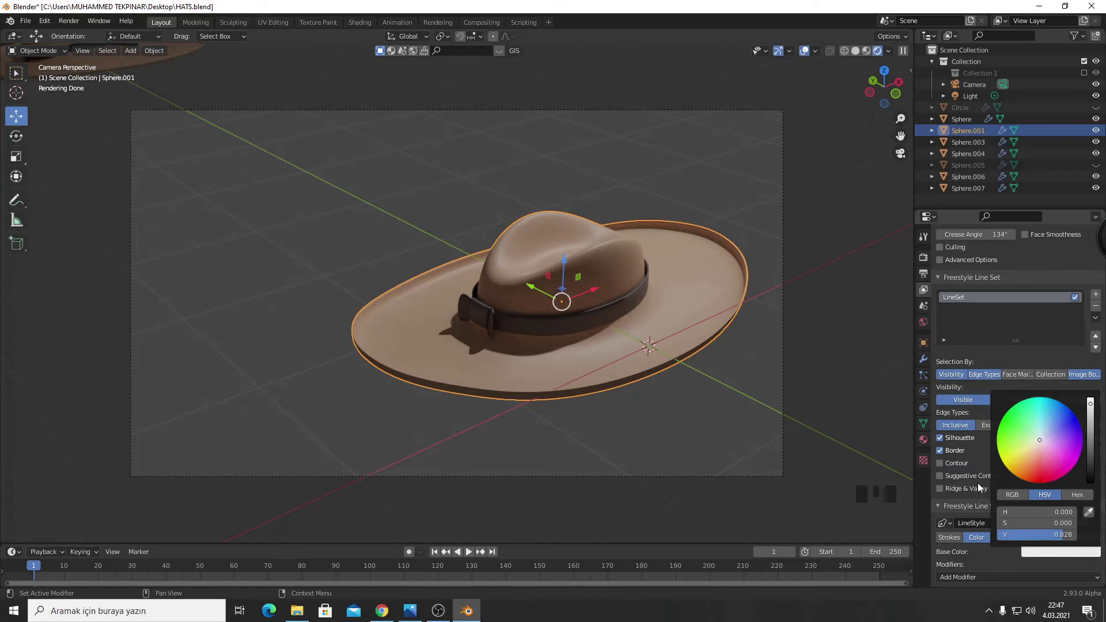
pyautogui.click(1052, 555)
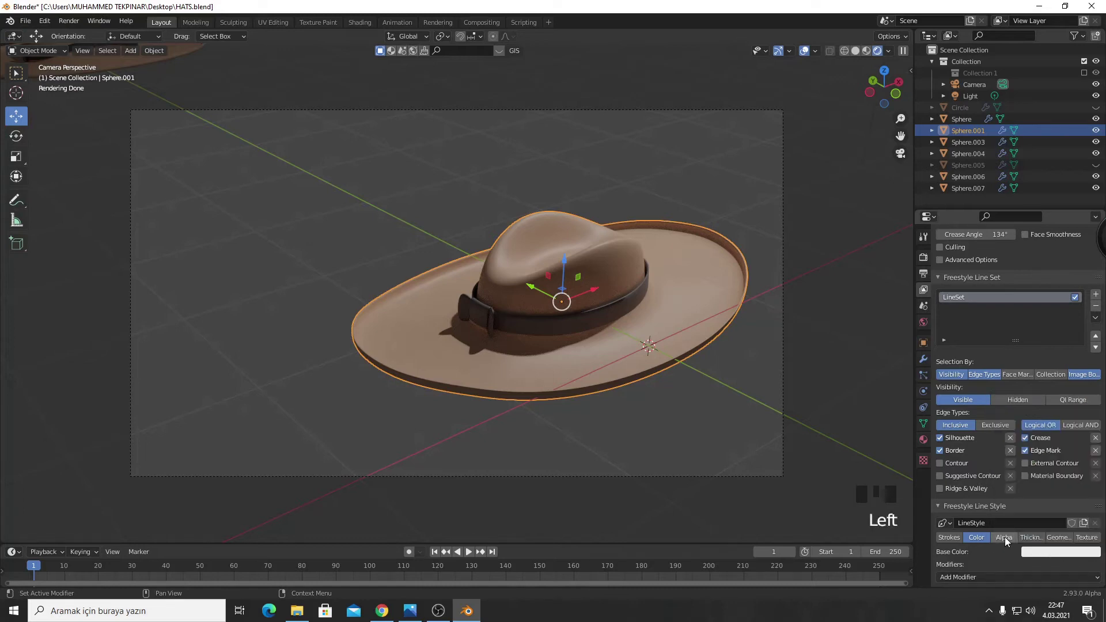
pyautogui.click(1005, 537)
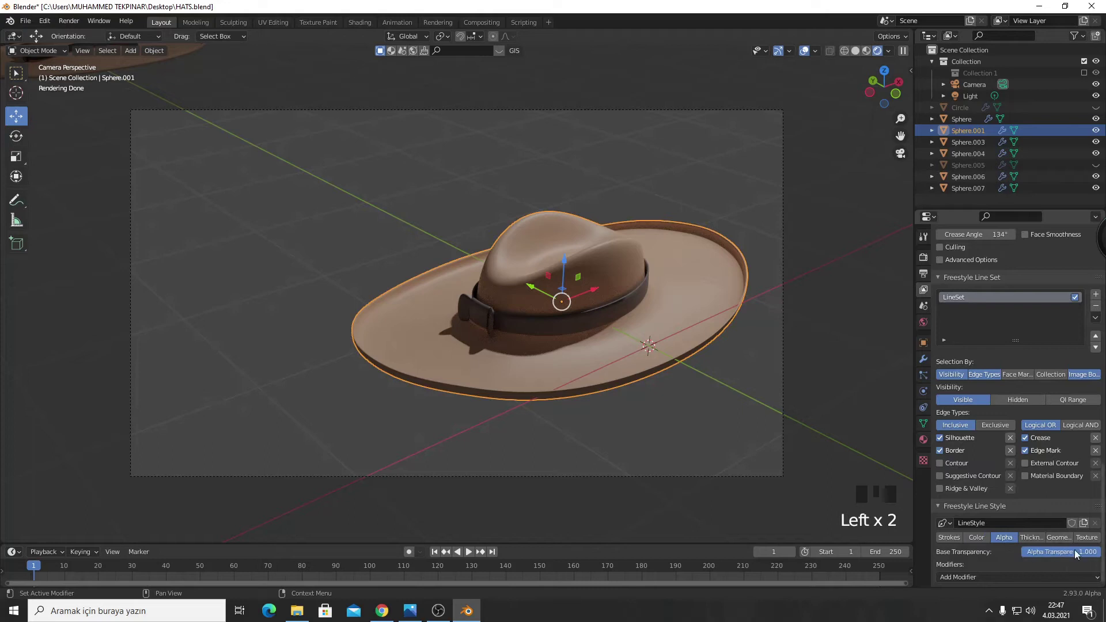
# Step: Reduce the Freestyle line thickness to 2.200
pyautogui.click(1033, 539)
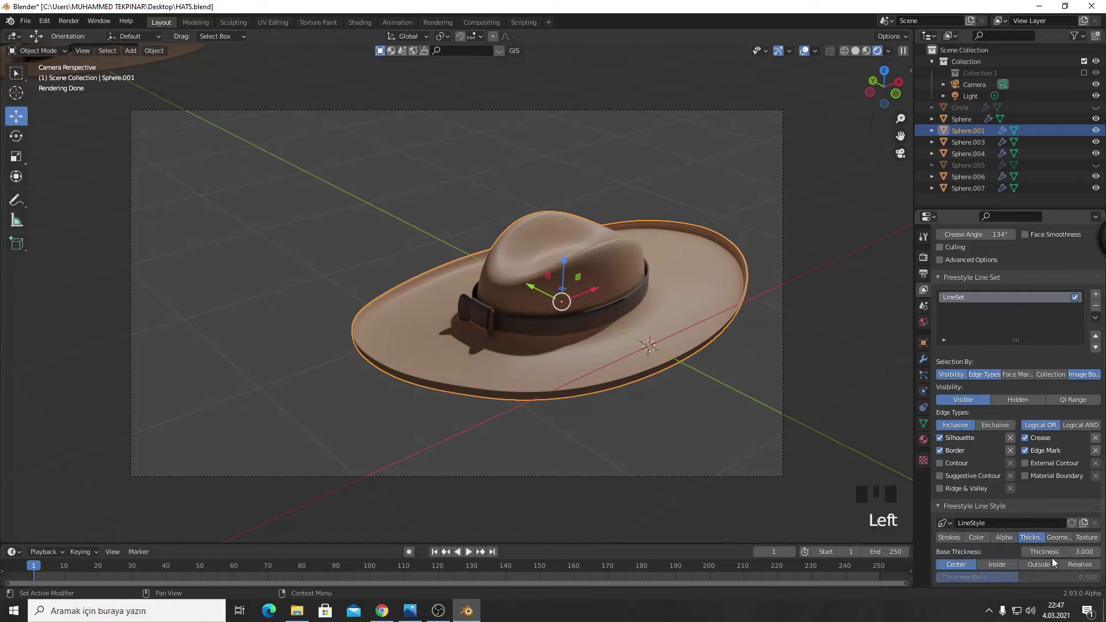
pyautogui.click(1025, 551)
pyautogui.click(1026, 551)
pyautogui.write('2.200')
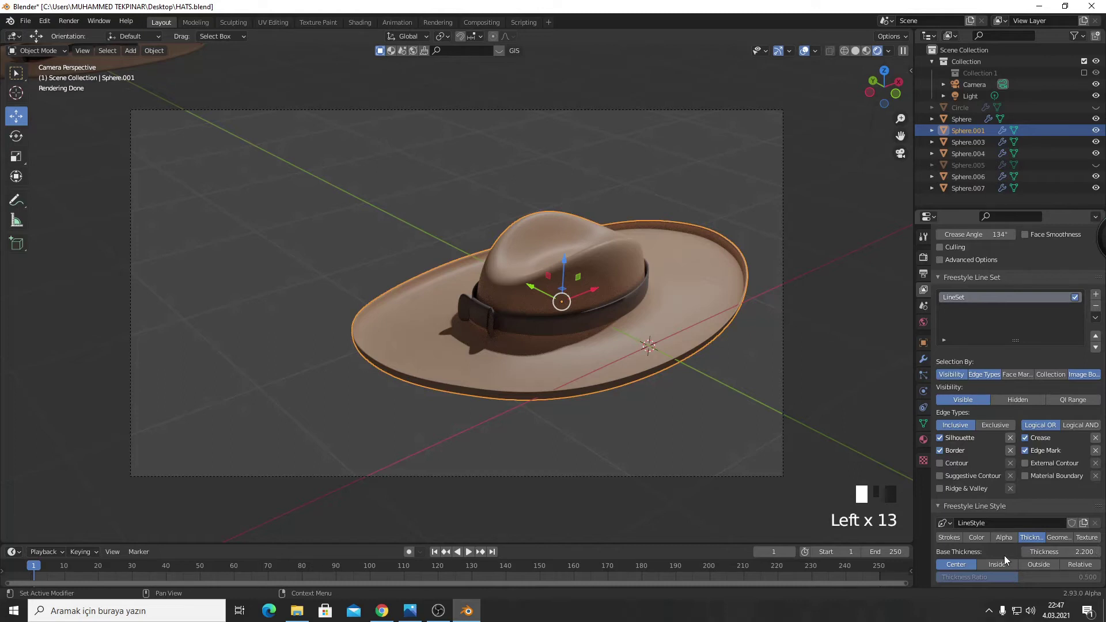
# Step: Look through the stroke Geometry, Texture and Chaining settings of the line style
pyautogui.click(1059, 537)
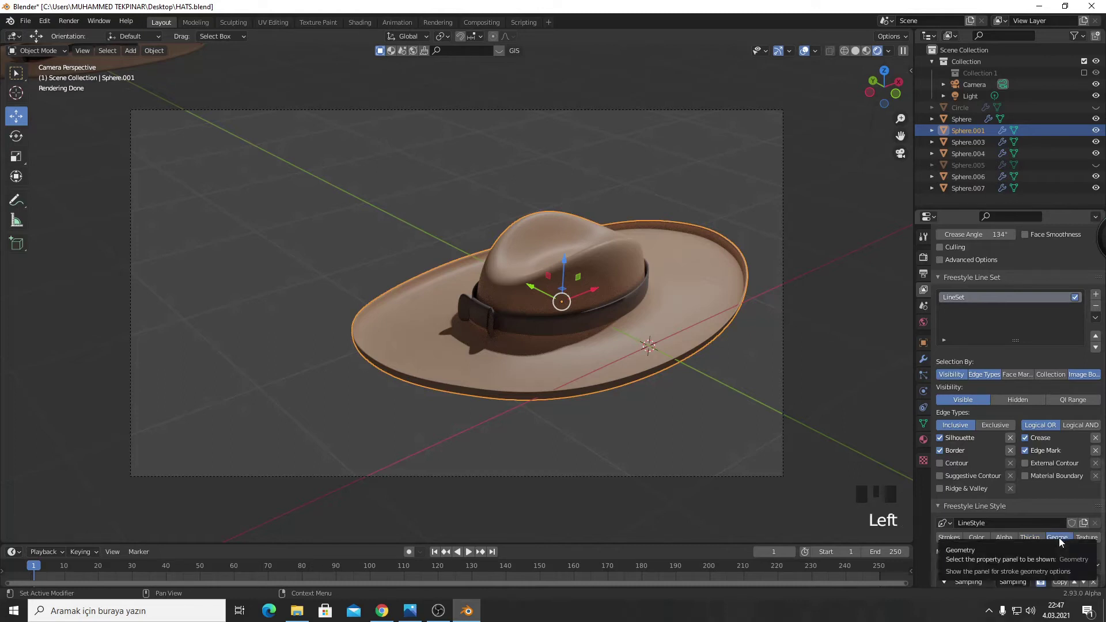
pyautogui.click(1082, 539)
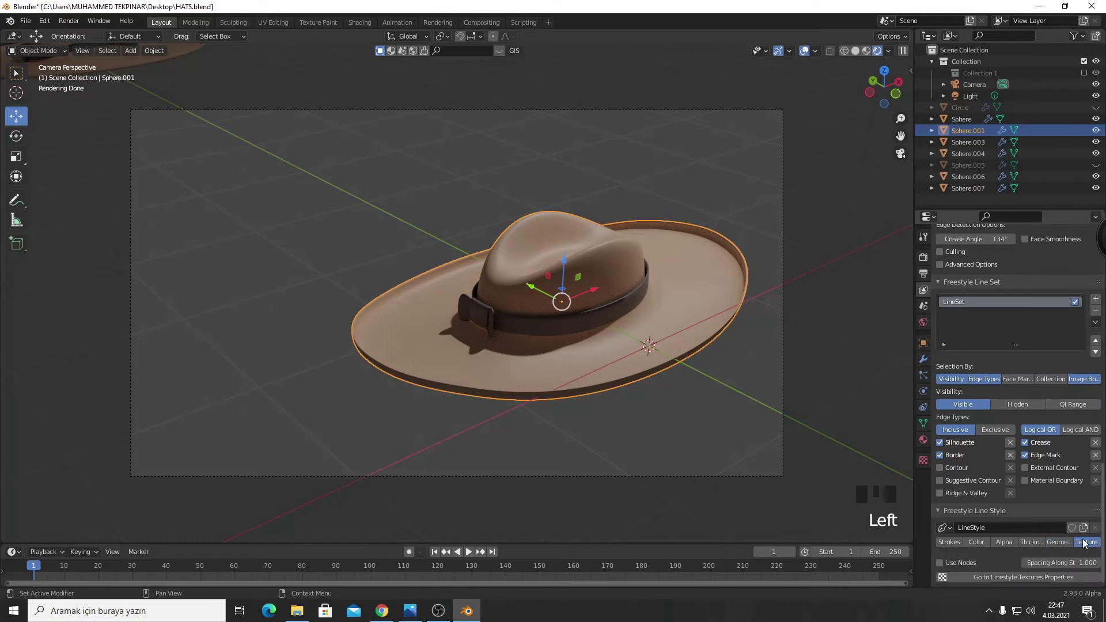
pyautogui.click(958, 542)
pyautogui.scroll(-5, 1059, 541)
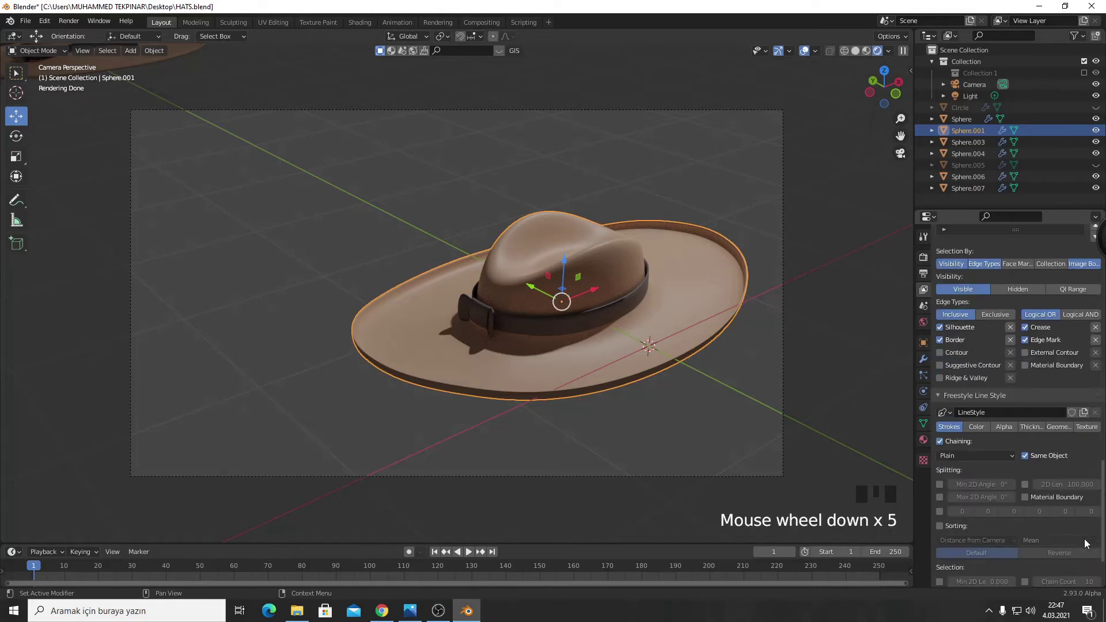
pyautogui.scroll(-6, 1069, 533)
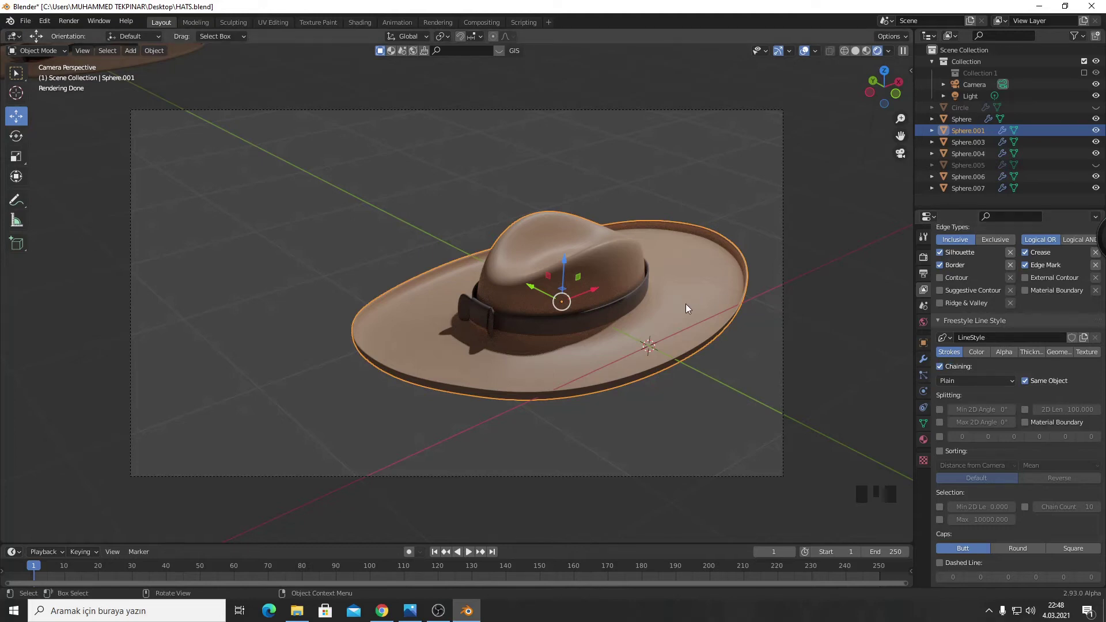
# Step: In Edit Mode with edge select, select all hat edges and apply Mark Freestyle Edge
pyautogui.press('Tab')
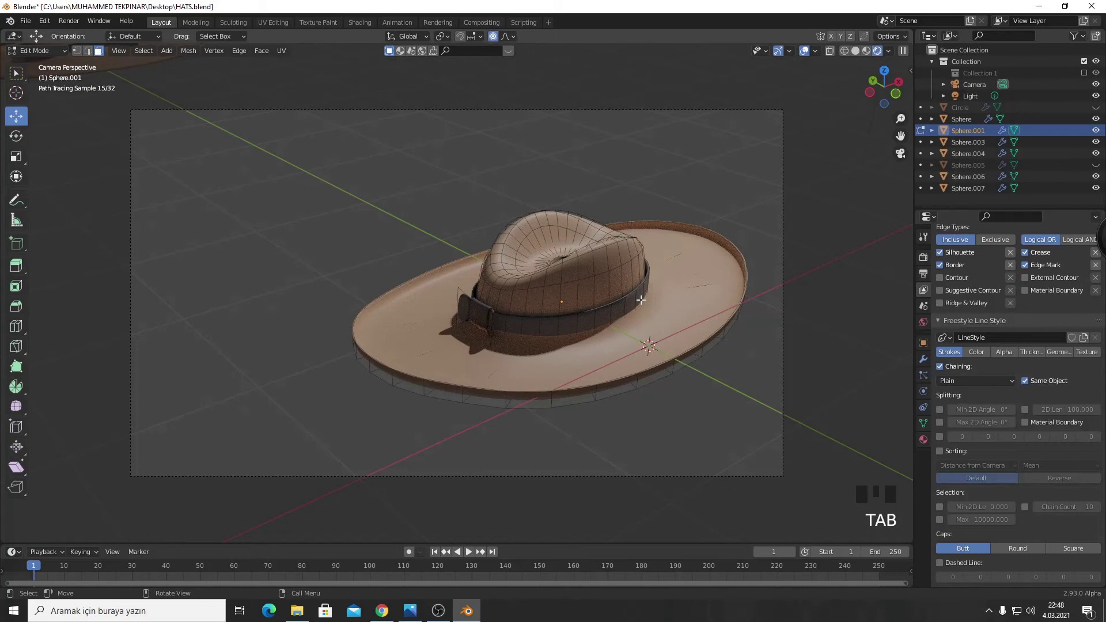
pyautogui.click(90, 52)
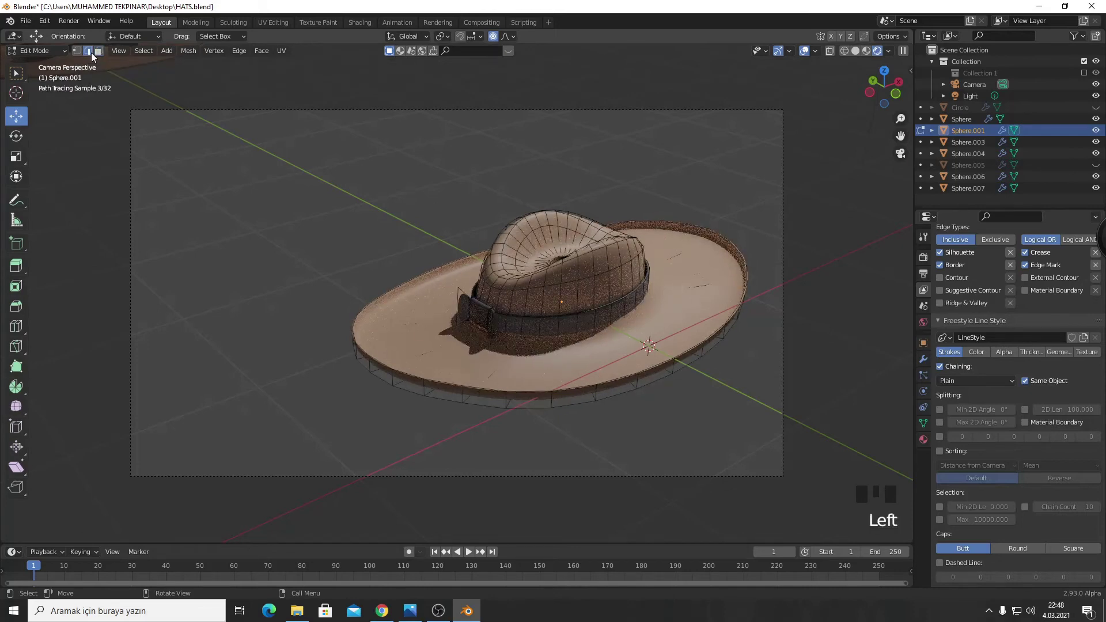
pyautogui.click(557, 333)
pyautogui.press('a')
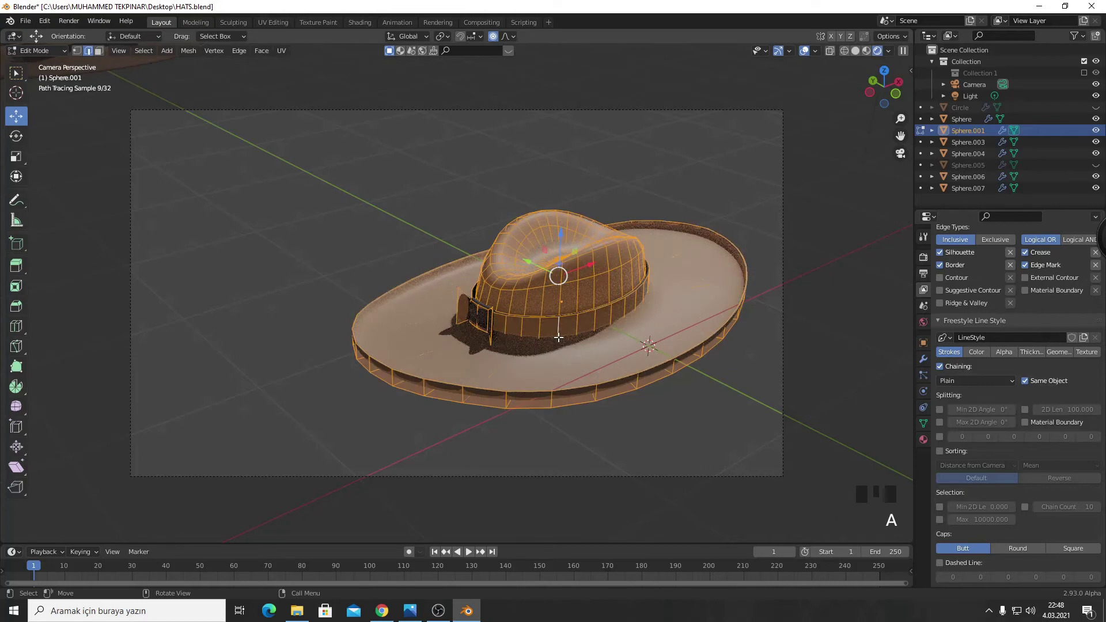
pyautogui.rightClick(558, 337)
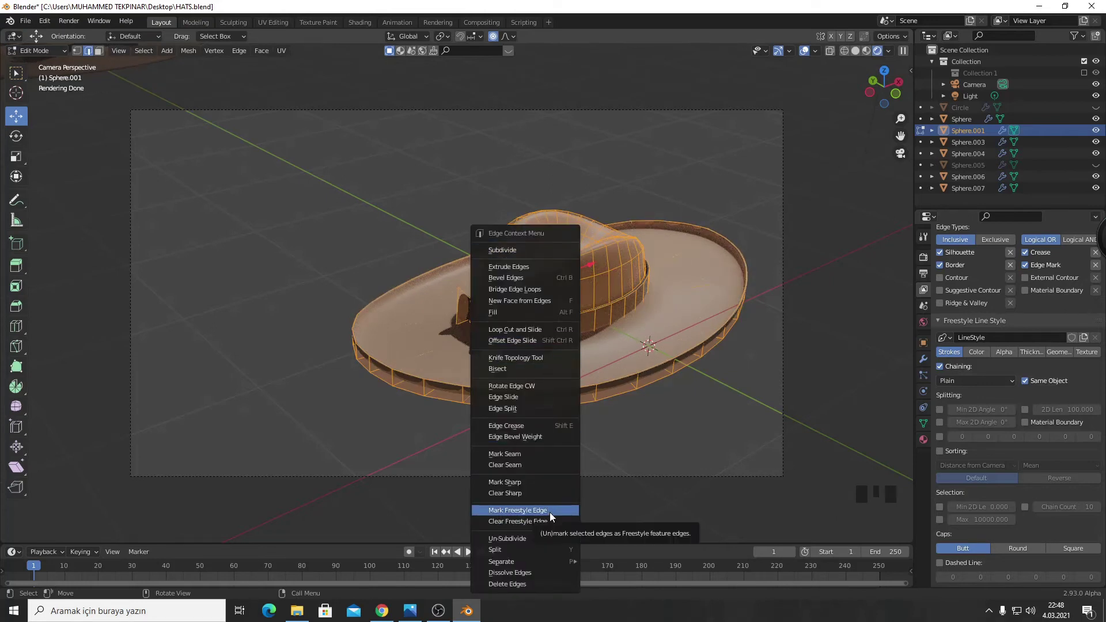
pyautogui.click(550, 512)
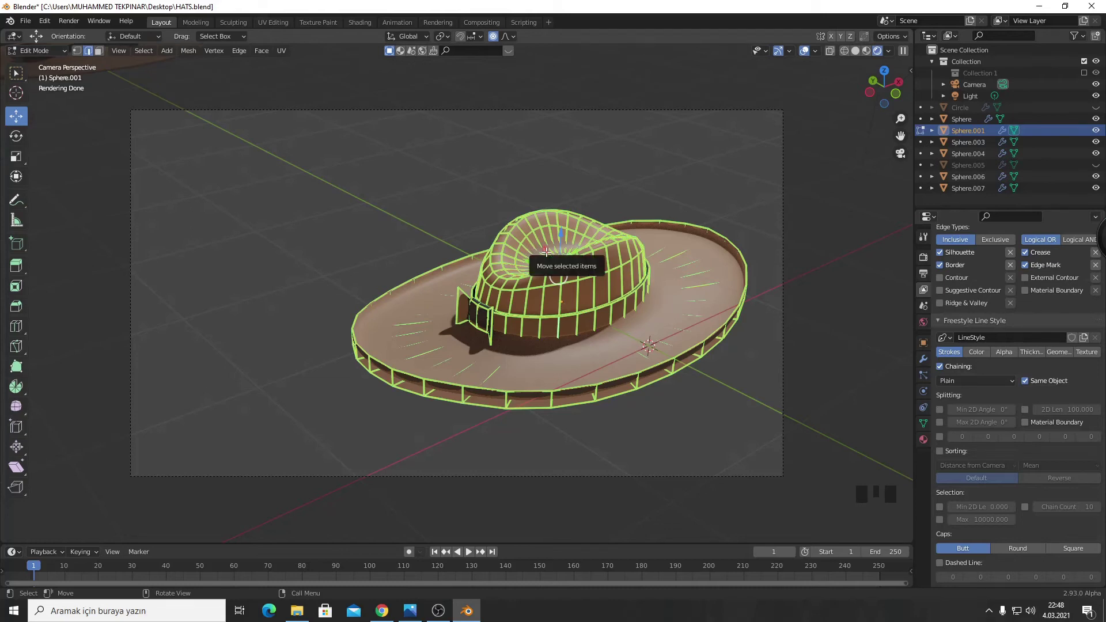
# Step: Render the hat with Render > Render Image, then open the saved hat renders from the taskbar
pyautogui.click(69, 20)
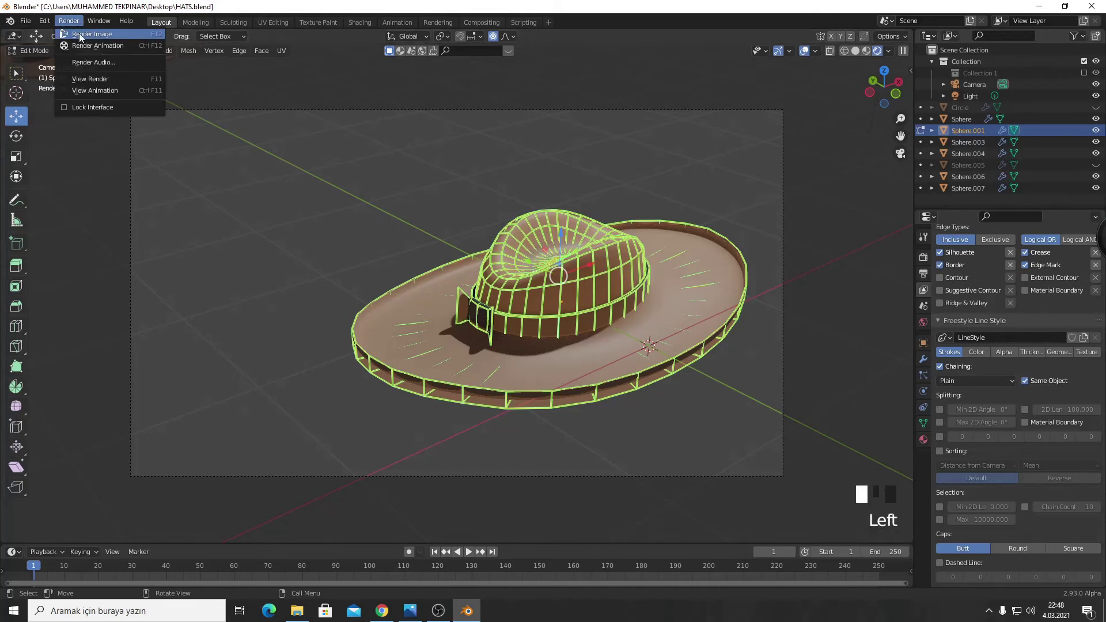
pyautogui.click(84, 43)
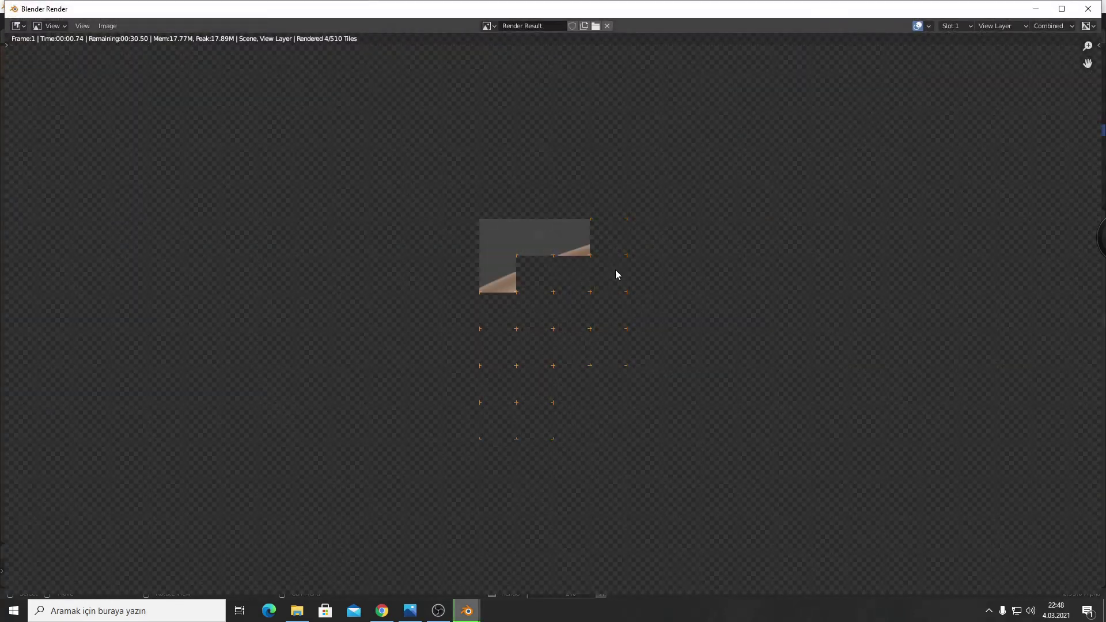
pyautogui.scroll(-4, 657, 291)
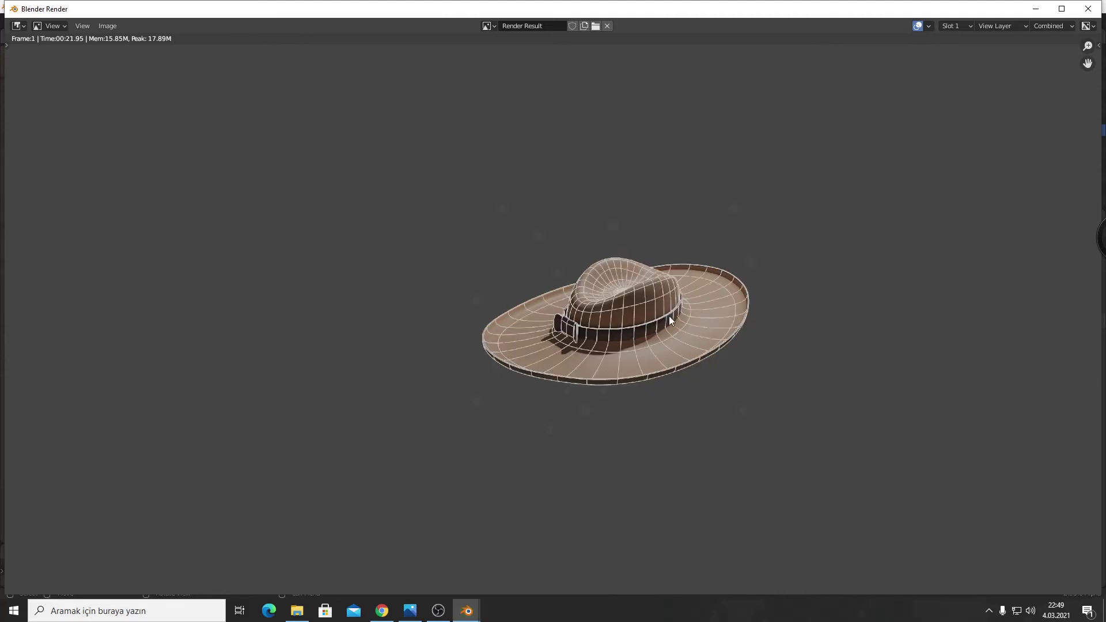
pyautogui.scroll(2, 672, 350)
pyautogui.scroll(1, 672, 350)
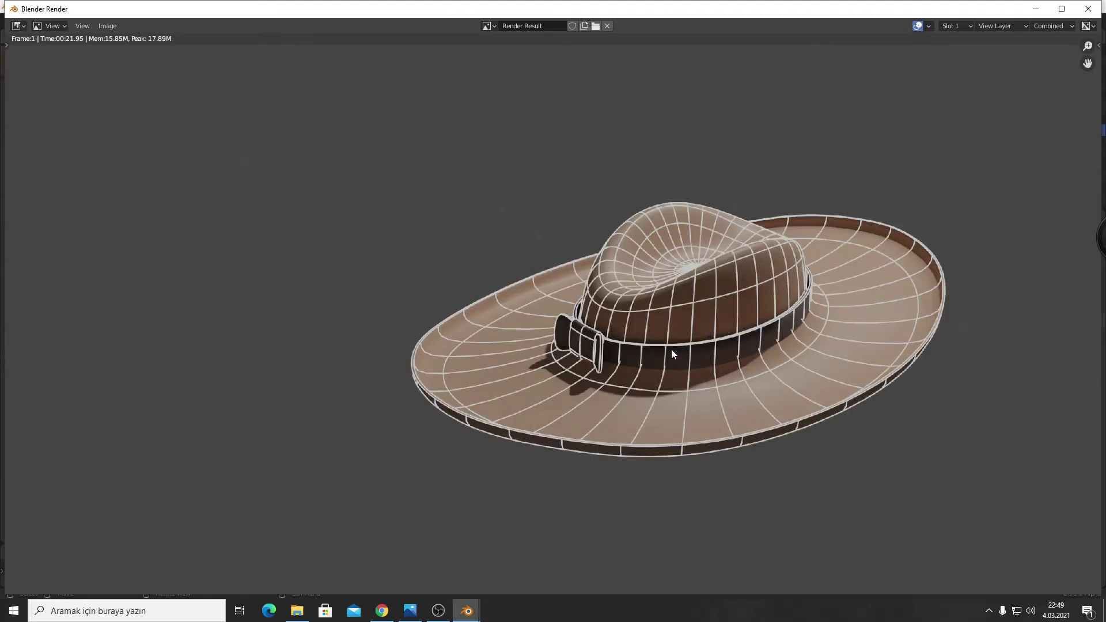
pyautogui.scroll(1, 671, 350)
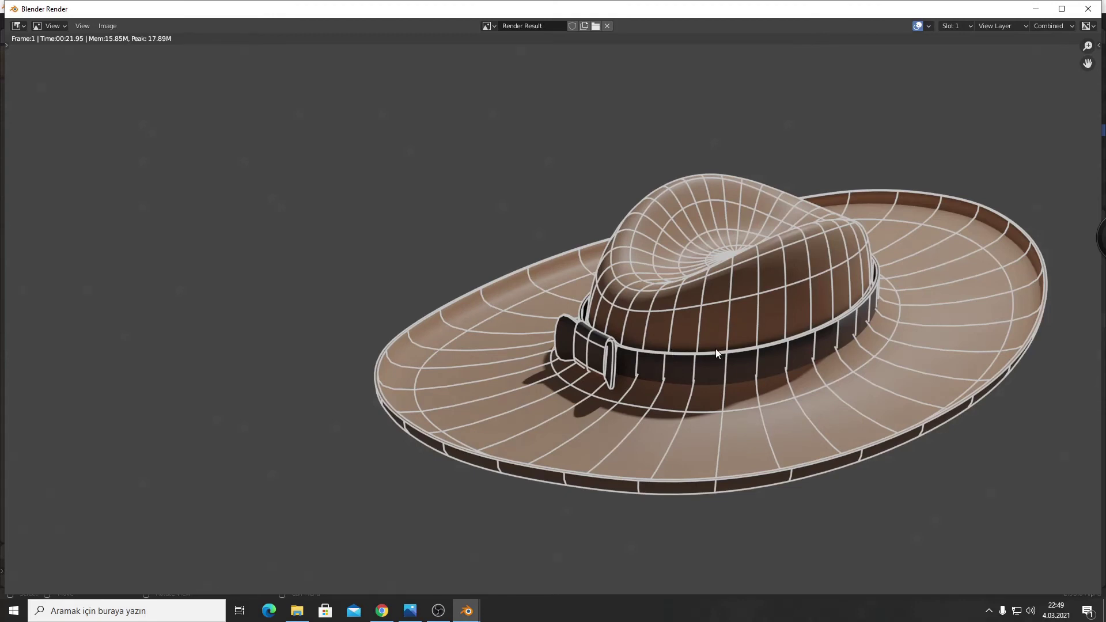
pyautogui.scroll(-1, 714, 344)
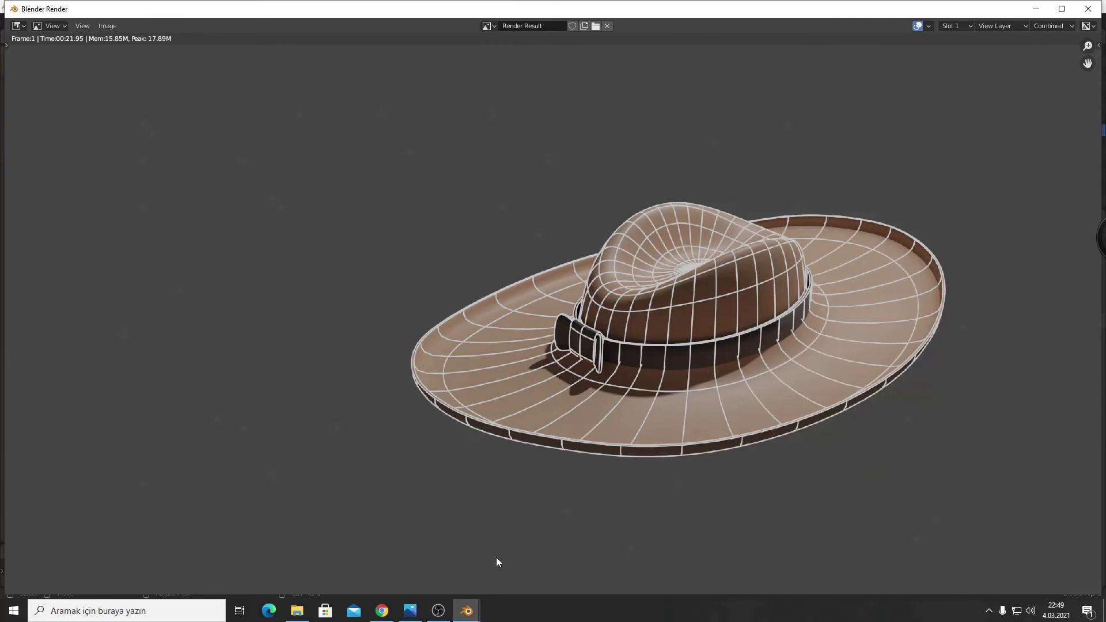
pyautogui.click(410, 610)
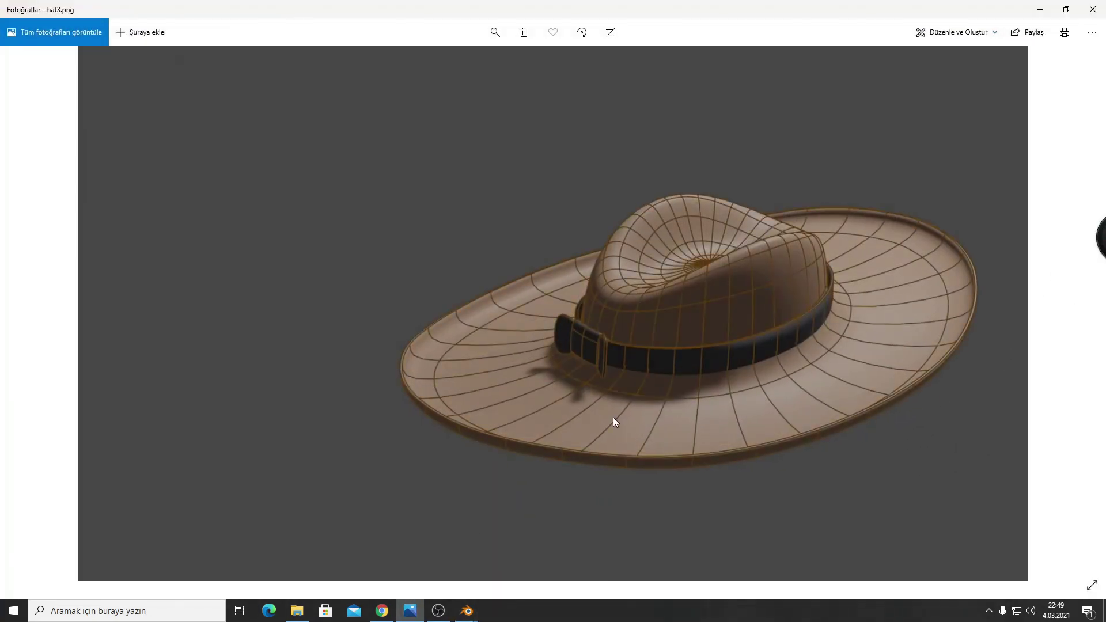
# Step: Flip through the saved renders hat1.png to hat4.png, ending back on hat1.png
pyautogui.press('Right')
pyautogui.press('Left')
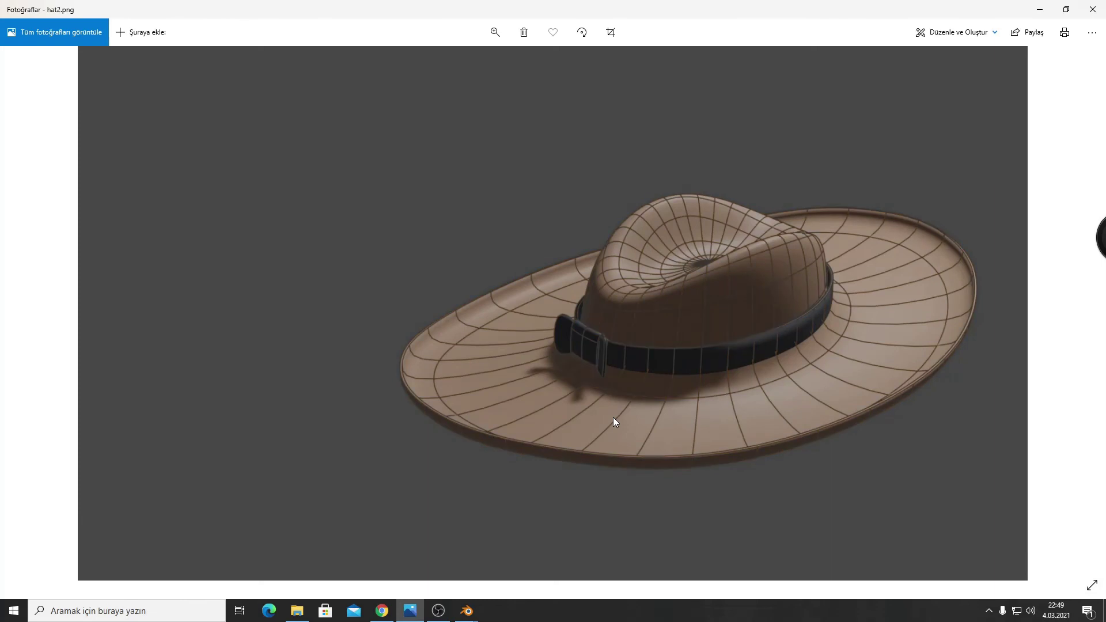
pyautogui.press('Left')
pyautogui.press('Left')
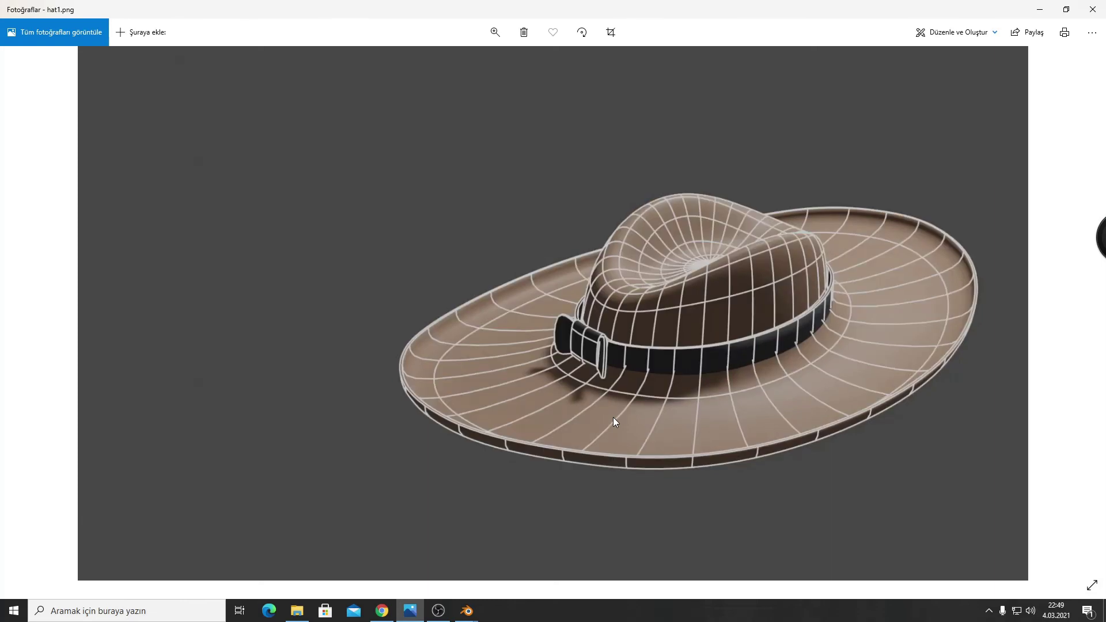
pyautogui.press('Right')
pyautogui.press('Right')
pyautogui.press('Right')
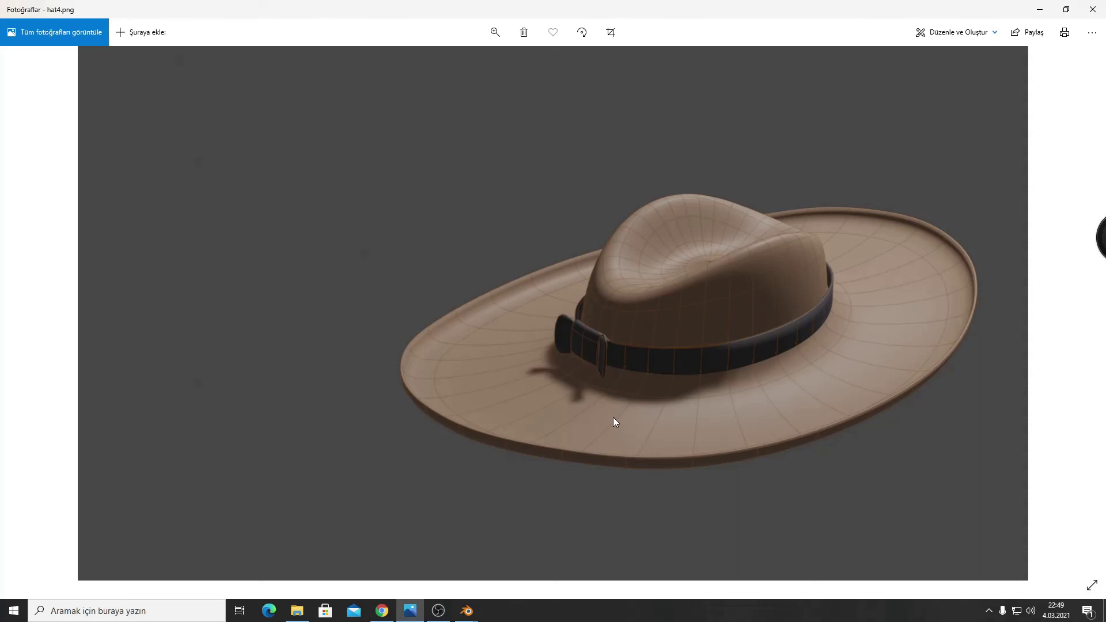
pyautogui.press('Left')
pyautogui.press('Left')
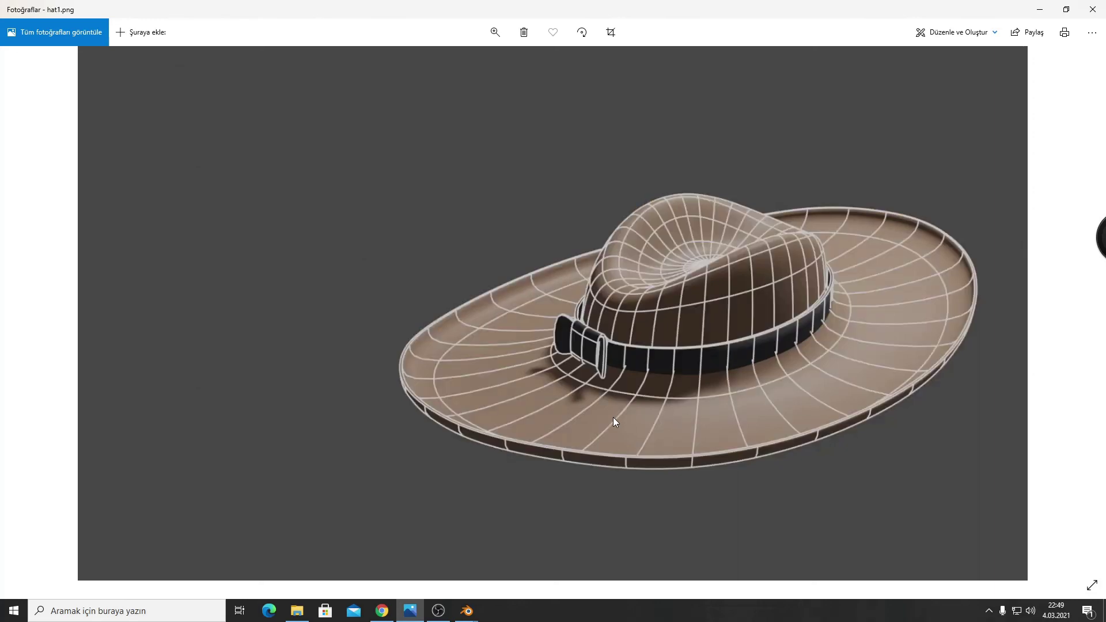
pyautogui.press('Left')
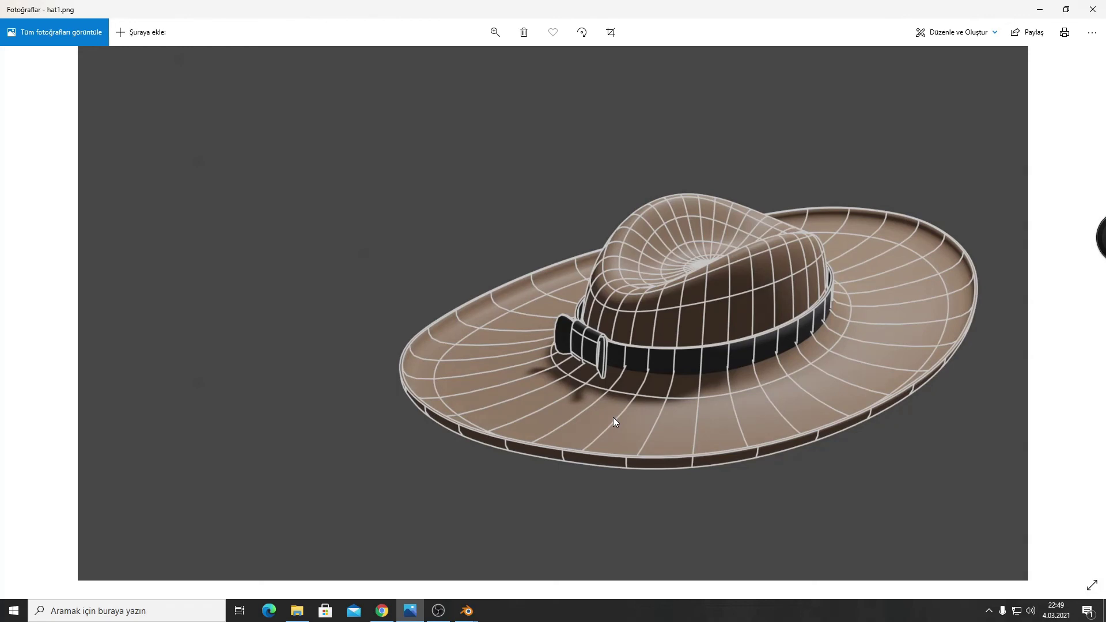
pyautogui.moveTo(466, 611)
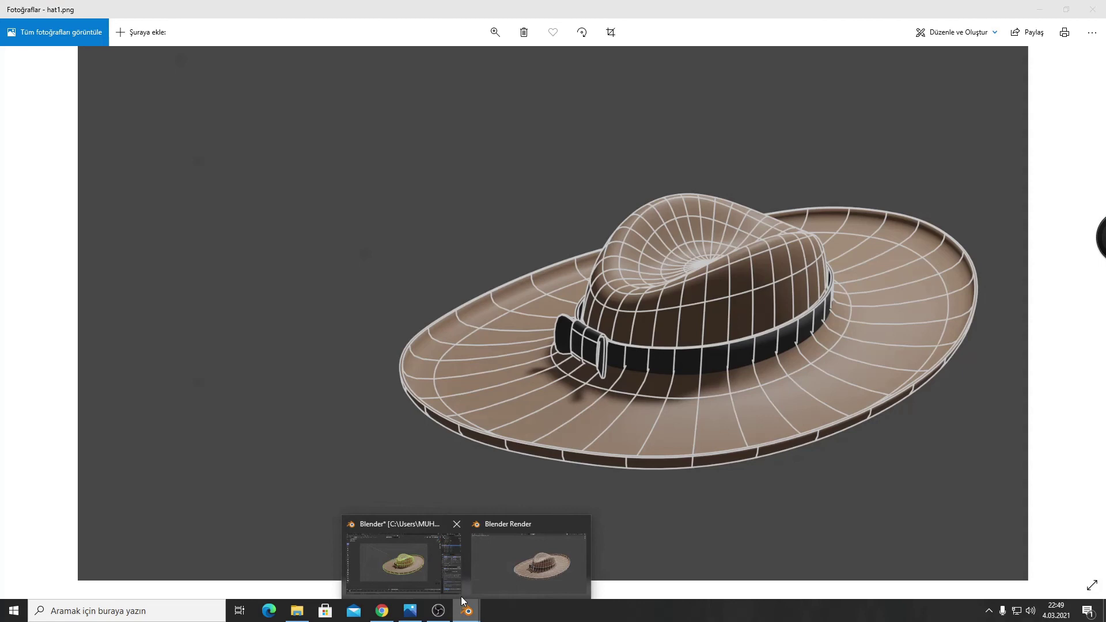
# Step: Bring the Blender render window back from the taskbar to show the white-lined hat
pyautogui.click(510, 571)
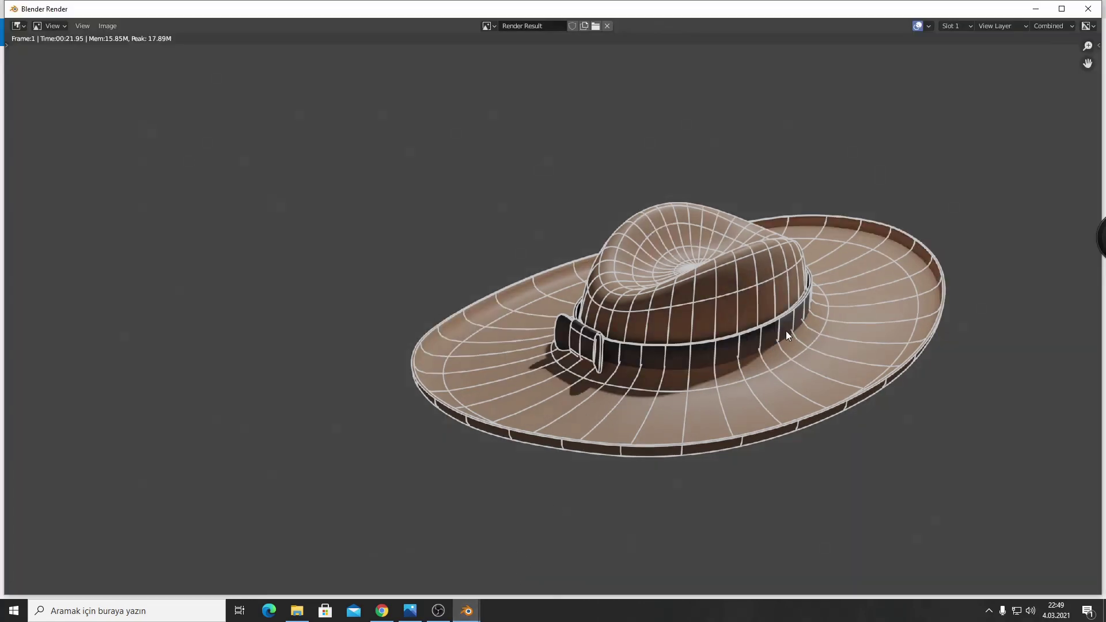